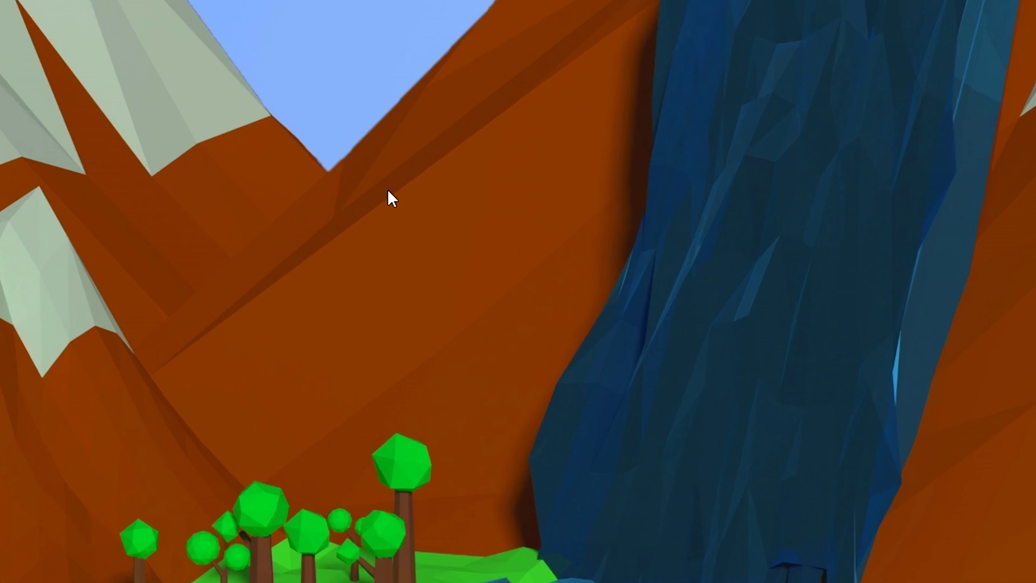
- Open the desktop context menu to reach the NVIDIA Control Panel entry
{"action": "right_click", "coordinate": [469, 261]}
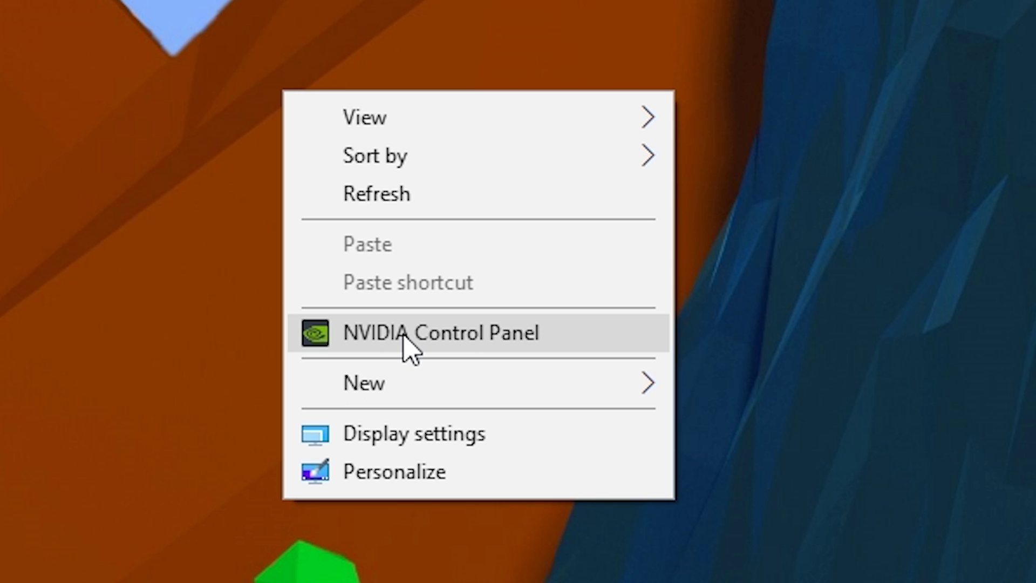
- Launch NVIDIA Control Panel and browse the AOC Q2790 resolution list at 60Hz
{"action": "left_click", "coordinate": [404, 336]}
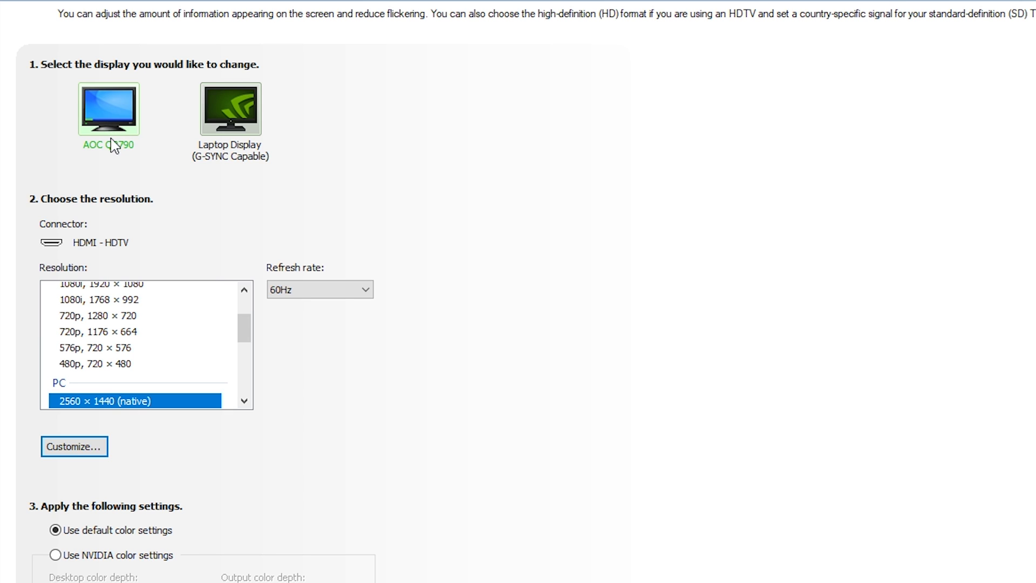
{"action": "scroll", "coordinate": [135, 324], "scroll_direction": "up", "scroll_amount": 2}
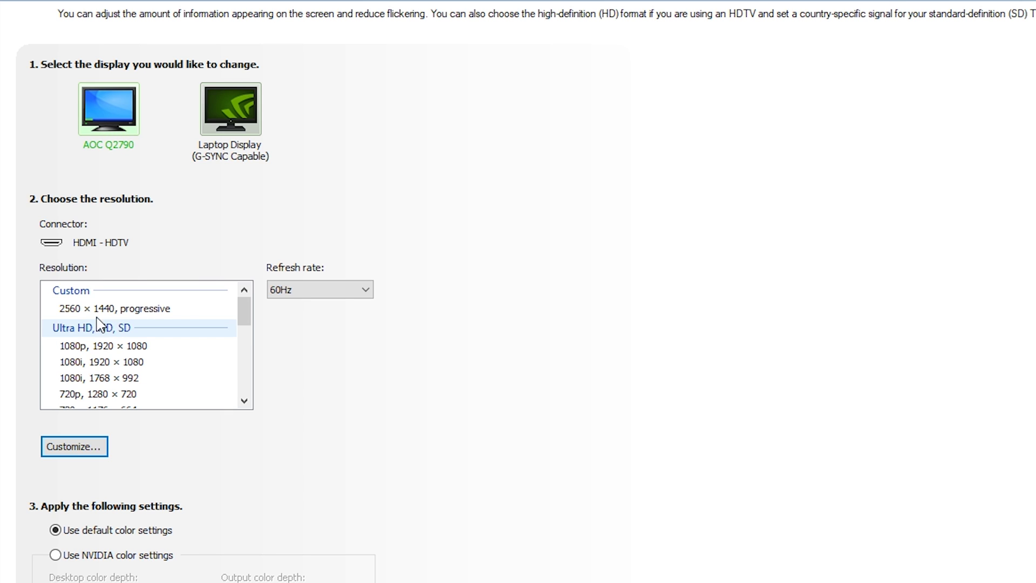
{"action": "scroll", "coordinate": [129, 327], "scroll_direction": "down", "scroll_amount": 1}
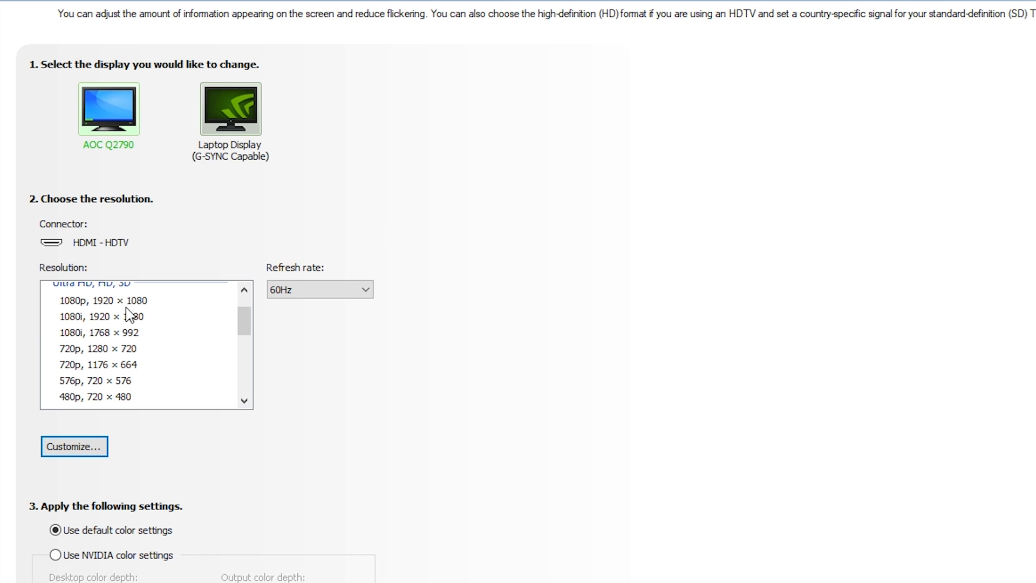
- Enable resolutions not exposed by the display and start a new custom resolution
{"action": "left_click", "coordinate": [77, 449]}
{"action": "left_click", "coordinate": [363, 490]}
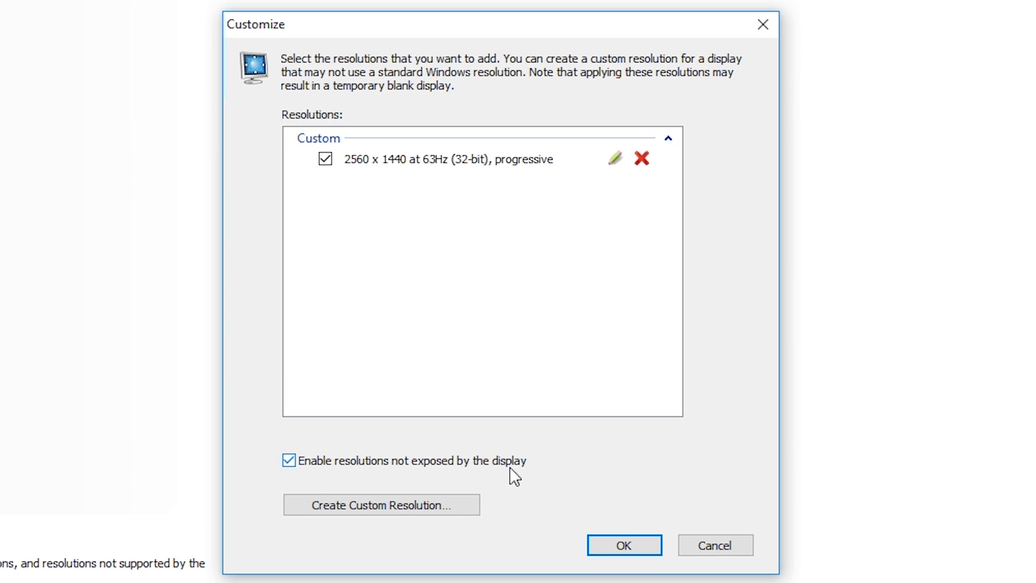
{"action": "left_click", "coordinate": [352, 503]}
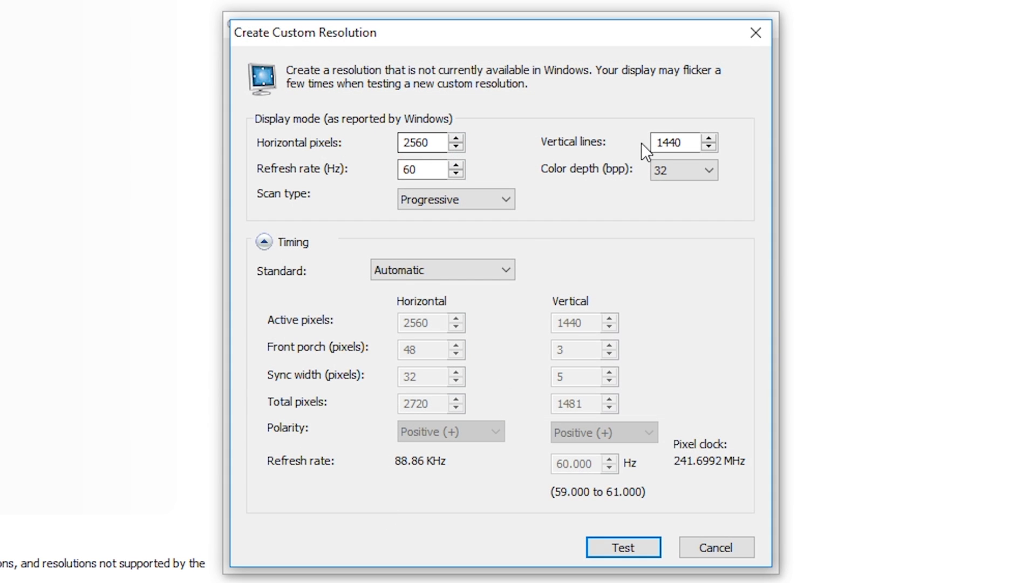
- Select the 2560 horizontal pixels, 1440 vertical lines and 60 Hz refresh rate values
{"action": "left_click", "coordinate": [432, 141]}
{"action": "left_click_drag", "start_coordinate": [431, 141], "coordinate": [385, 140]}
{"action": "left_click_drag", "start_coordinate": [694, 142], "coordinate": [610, 141]}
{"action": "left_click_drag", "start_coordinate": [431, 169], "coordinate": [383, 170]}
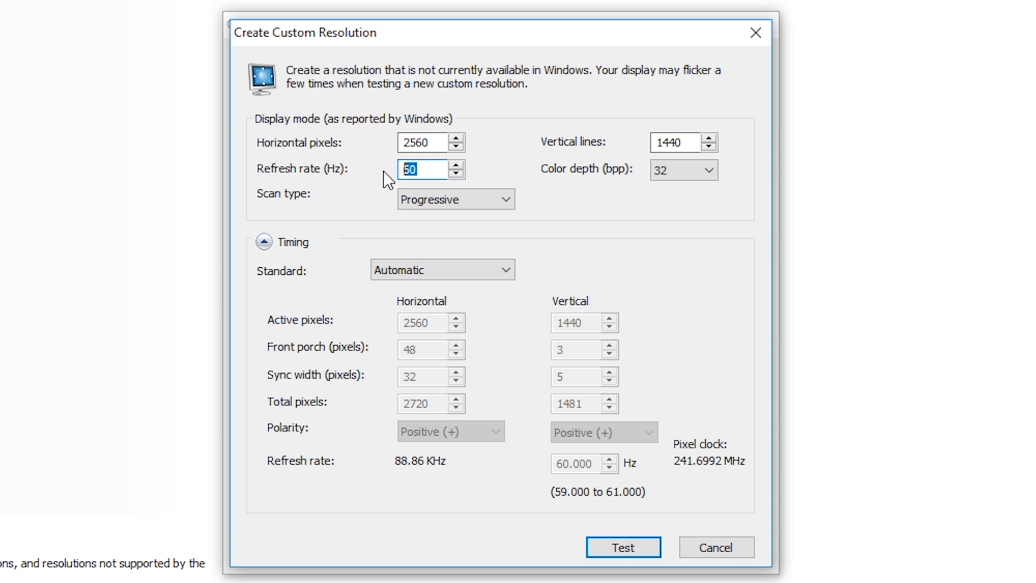
{"action": "left_click", "coordinate": [423, 171]}
- Replace the 60 Hz refresh rate with 70 Hz in the custom 2560 × 1440 resolution
{"action": "double_click", "coordinate": [423, 171]}
{"action": "left_click", "coordinate": [430, 169]}
{"action": "left_click_drag", "start_coordinate": [430, 169], "coordinate": [393, 169]}
{"action": "type", "text": "70"}
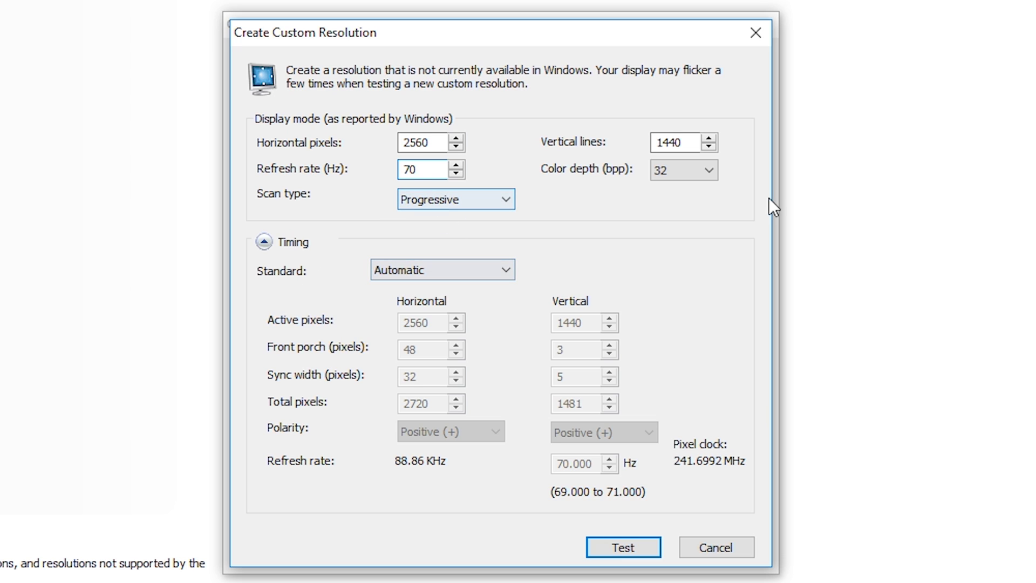
{"action": "left_click_drag", "start_coordinate": [428, 170], "coordinate": [366, 168]}
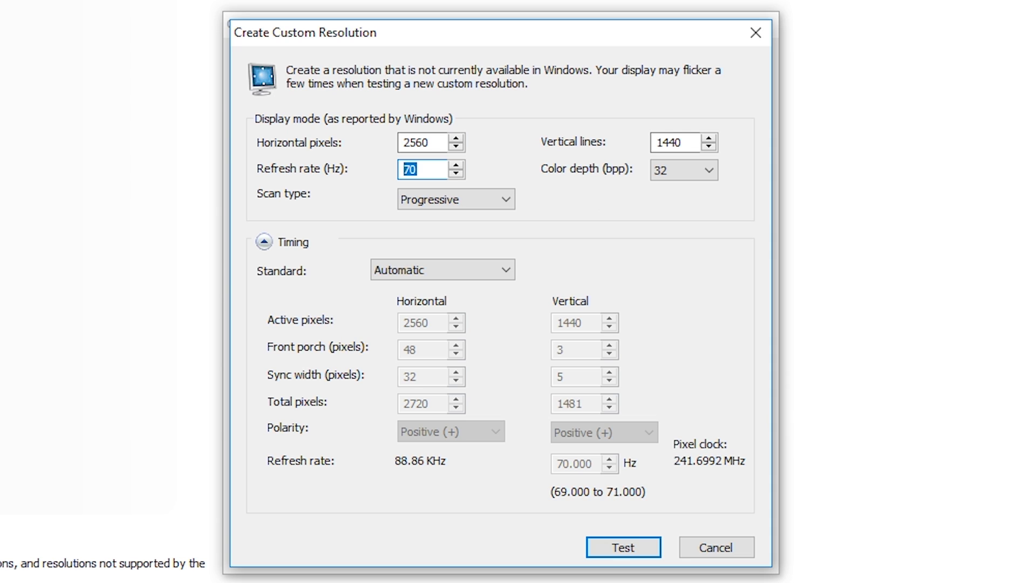
- Try 75 Hz and 74 Hz, then settle on a 63 Hz refresh rate
{"action": "type", "text": "75"}
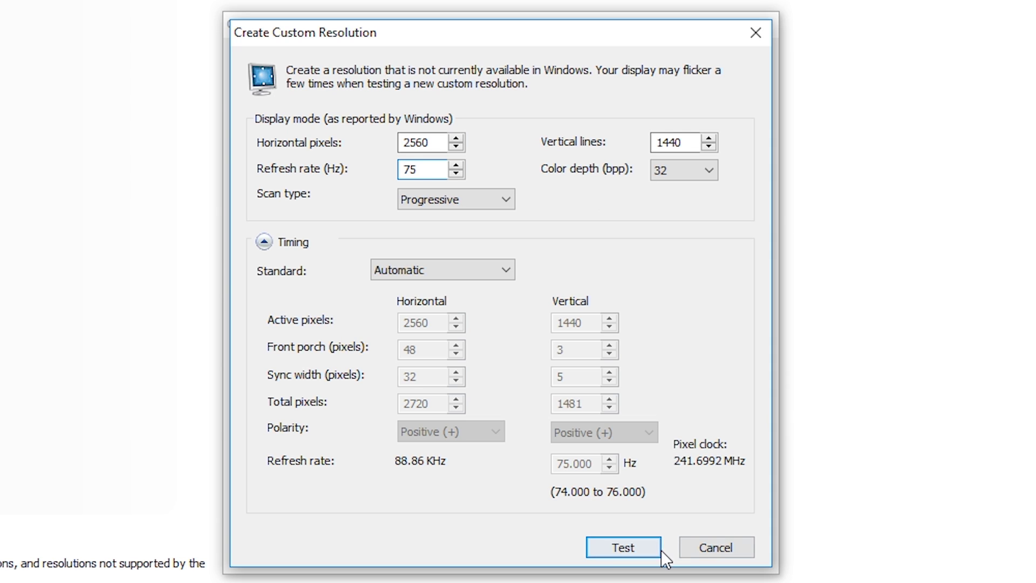
{"action": "key", "text": "BackSpace"}
{"action": "type", "text": "5"}
{"action": "left_click_drag", "start_coordinate": [424, 164], "coordinate": [395, 164]}
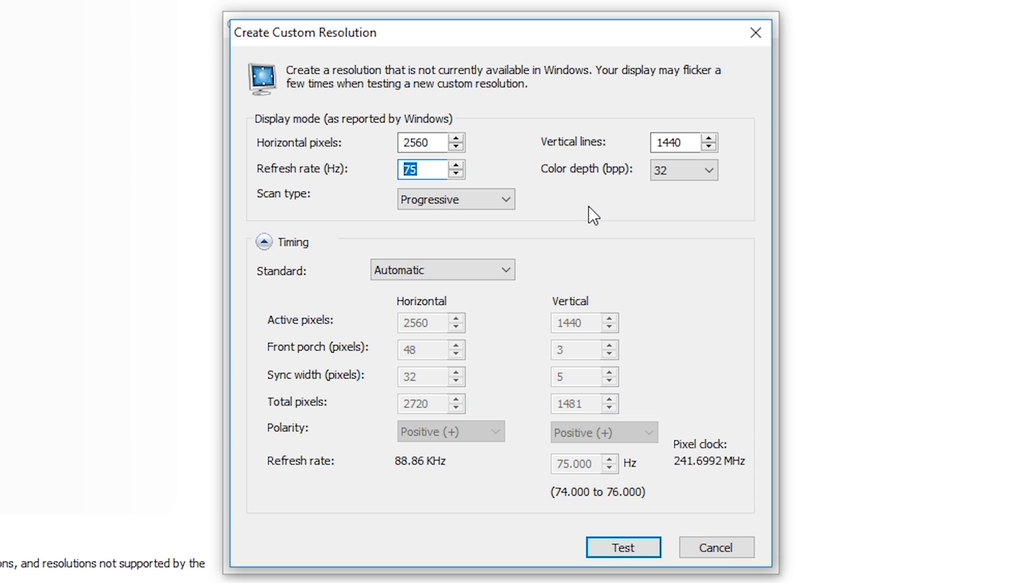
{"action": "type", "text": "74"}
{"action": "key", "text": "BackSpace"}
{"action": "key", "text": "BackSpace"}
{"action": "type", "text": "63"}
{"action": "left_click_drag", "start_coordinate": [439, 167], "coordinate": [390, 163]}
- Close the creator, tick the 2560 × 1440 at 63Hz custom entry and confirm the list
{"action": "left_click", "coordinate": [719, 545]}
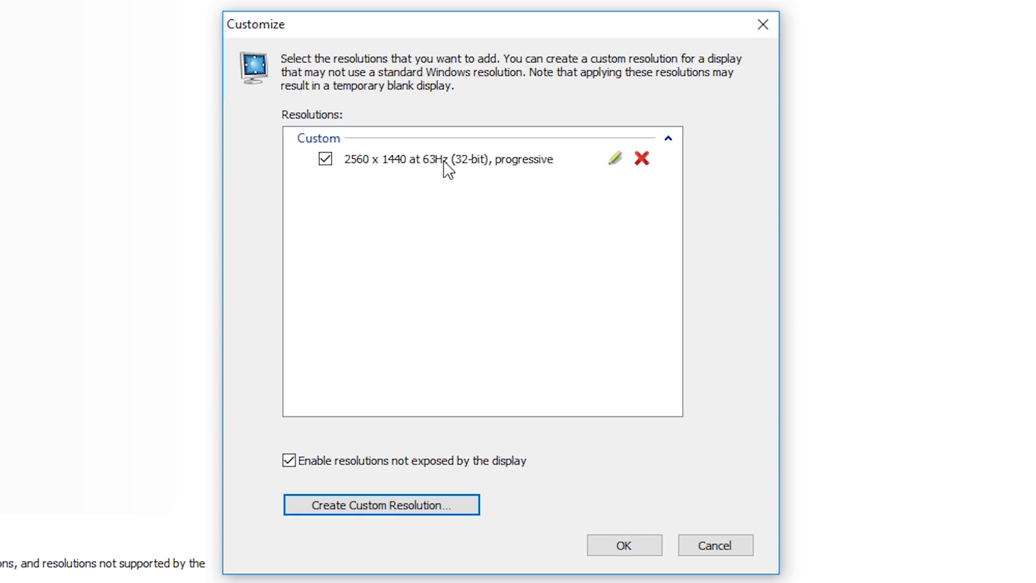
{"action": "left_click", "coordinate": [469, 162]}
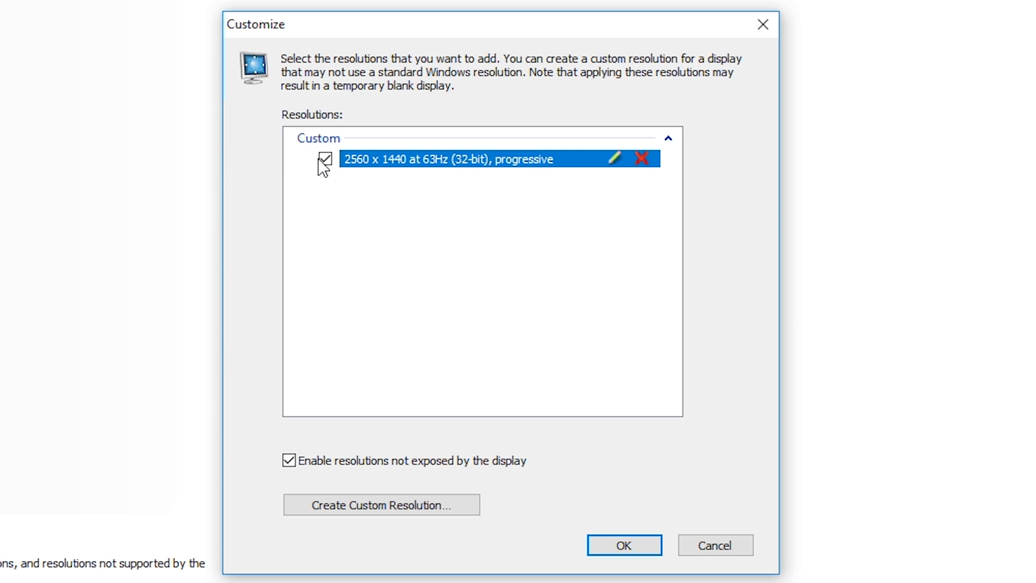
{"action": "left_click", "coordinate": [625, 545]}
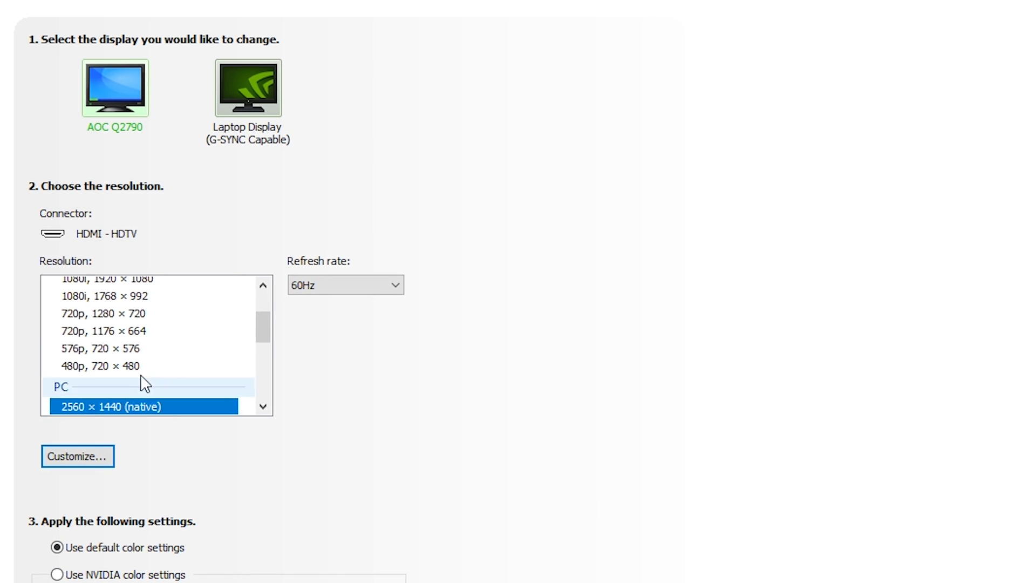
- Select Custom 2560 × 1440 progressive with a 63Hz refresh rate and apply it
{"action": "scroll", "coordinate": [125, 345], "scroll_direction": "up", "scroll_amount": 5}
{"action": "scroll", "coordinate": [130, 304], "scroll_direction": "down", "scroll_amount": 1}
{"action": "scroll", "coordinate": [120, 302], "scroll_direction": "down", "scroll_amount": 1}
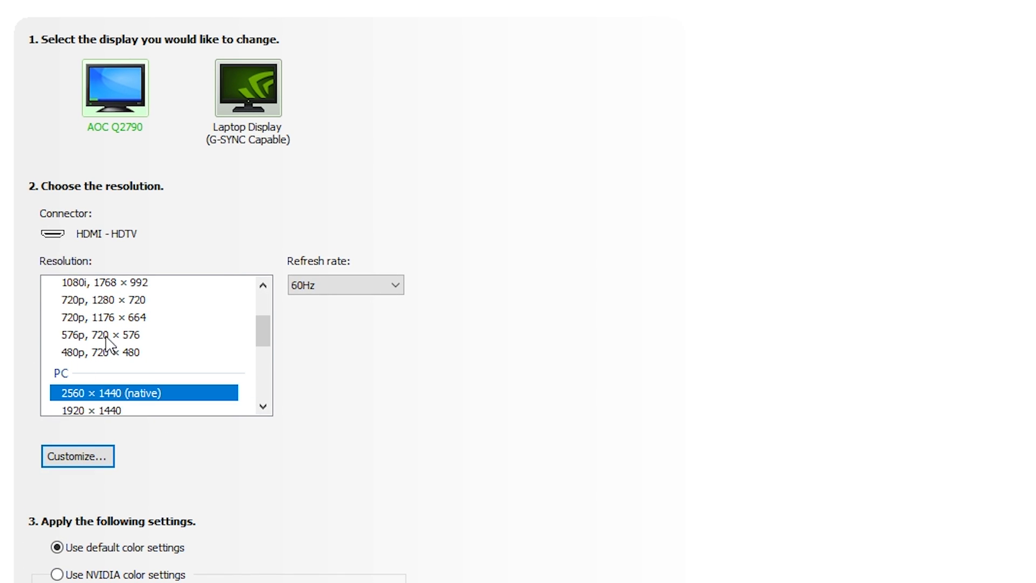
{"action": "scroll", "coordinate": [126, 364], "scroll_direction": "up", "scroll_amount": 2}
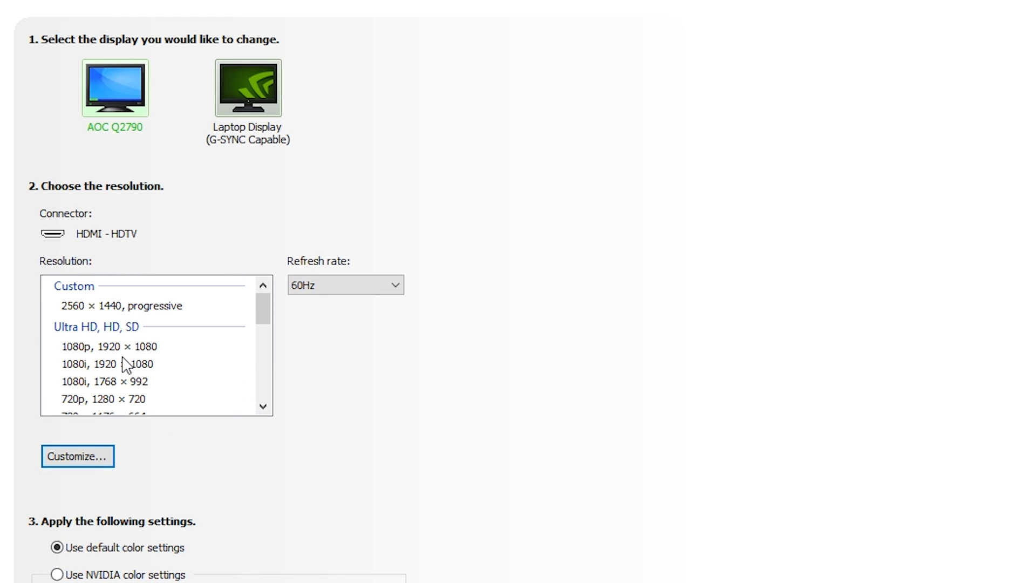
{"action": "left_click", "coordinate": [88, 308]}
{"action": "left_click", "coordinate": [326, 286]}
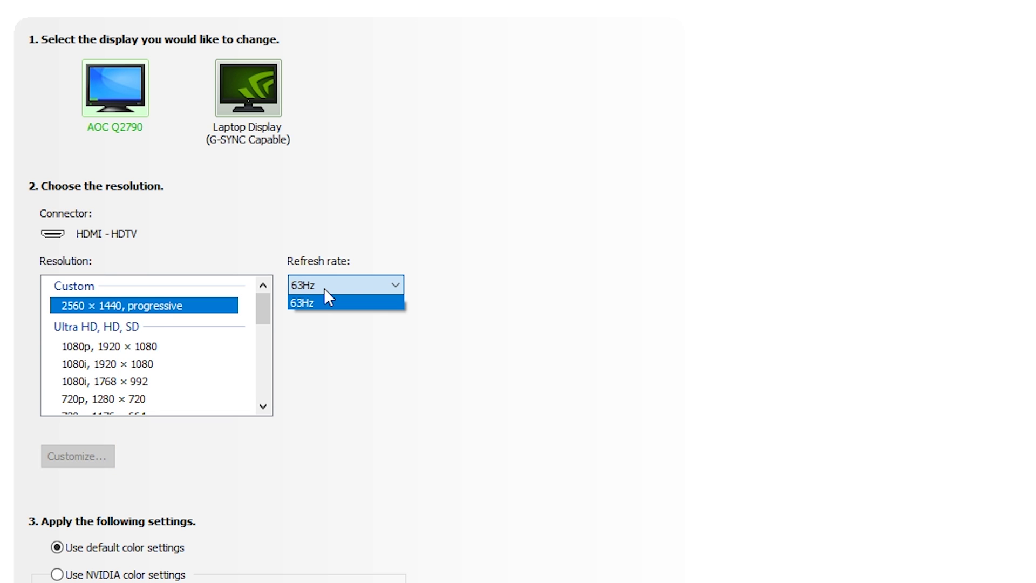
{"action": "left_click", "coordinate": [325, 289]}
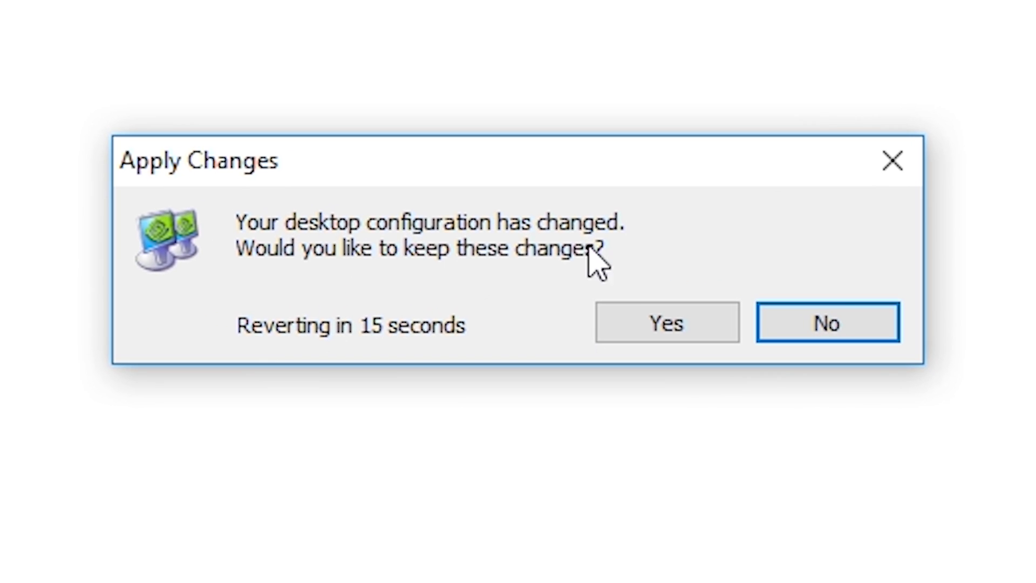
- Keep the new 2560 × 1440 at 63Hz display configuration
{"action": "left_click", "coordinate": [655, 326]}
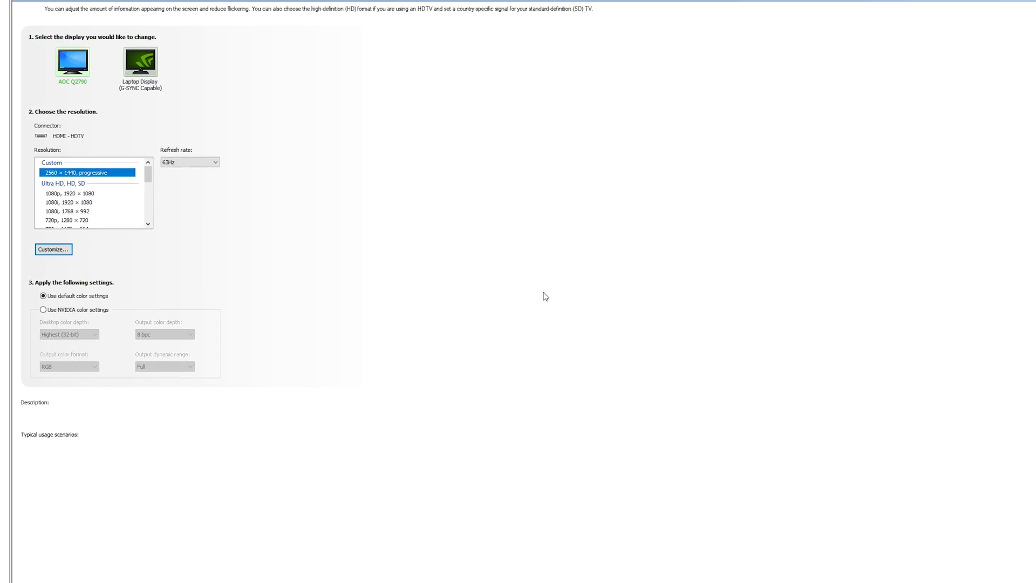